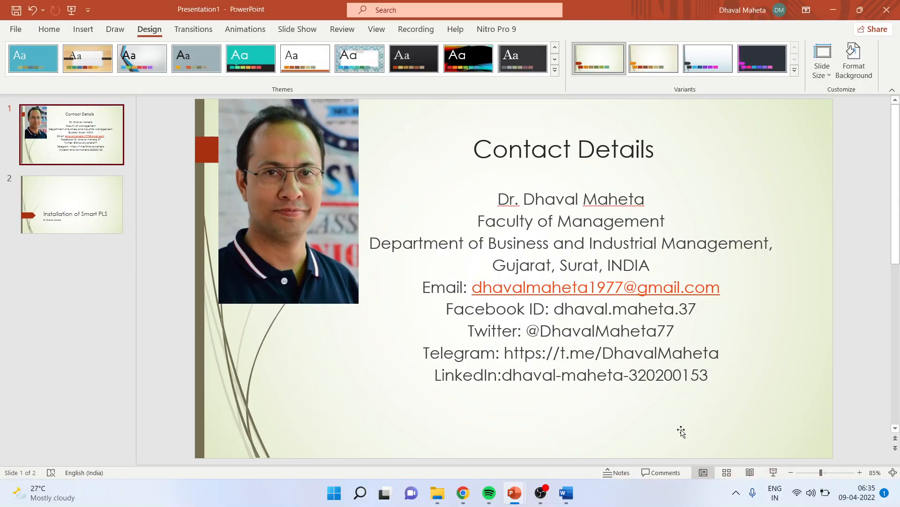
Bring Chrome's smart pls results forward and follow the official SmartPLS result
click(460, 492)
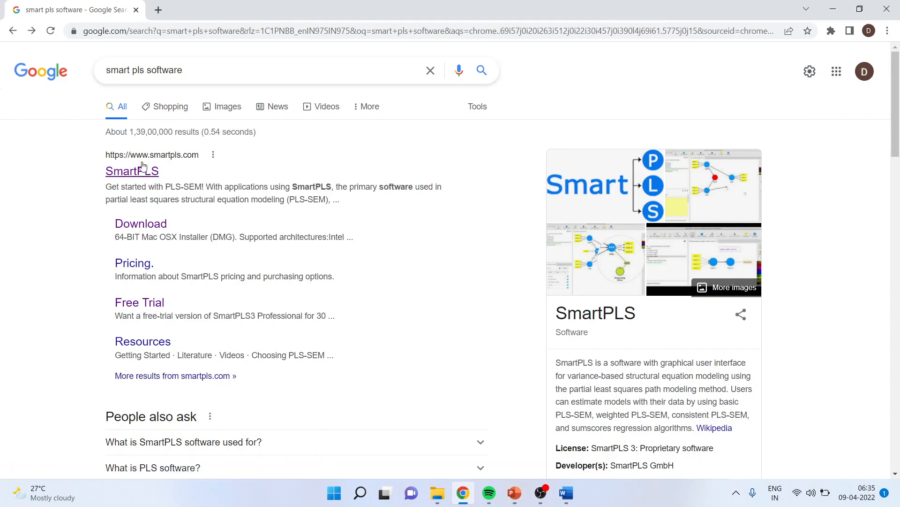
click(137, 176)
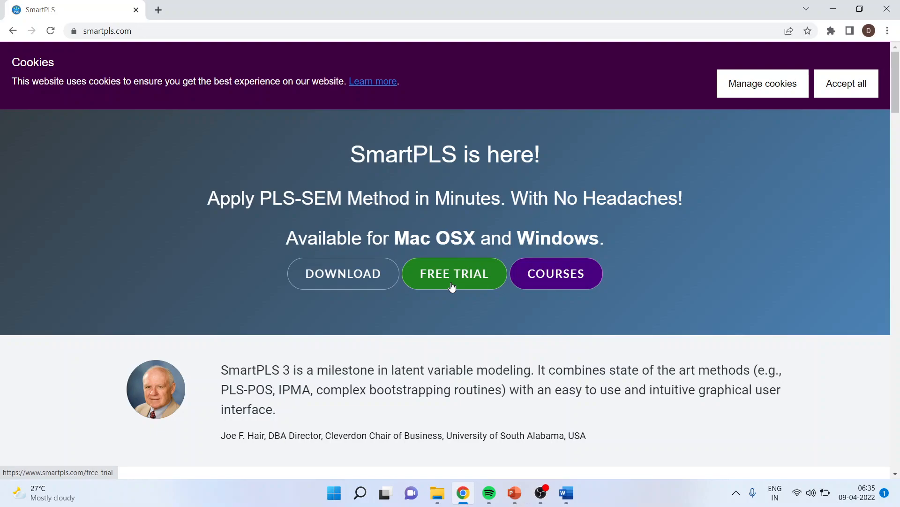
Go to the SmartPLS downloads page with the 3.3.9 Mac and Windows installers
click(350, 282)
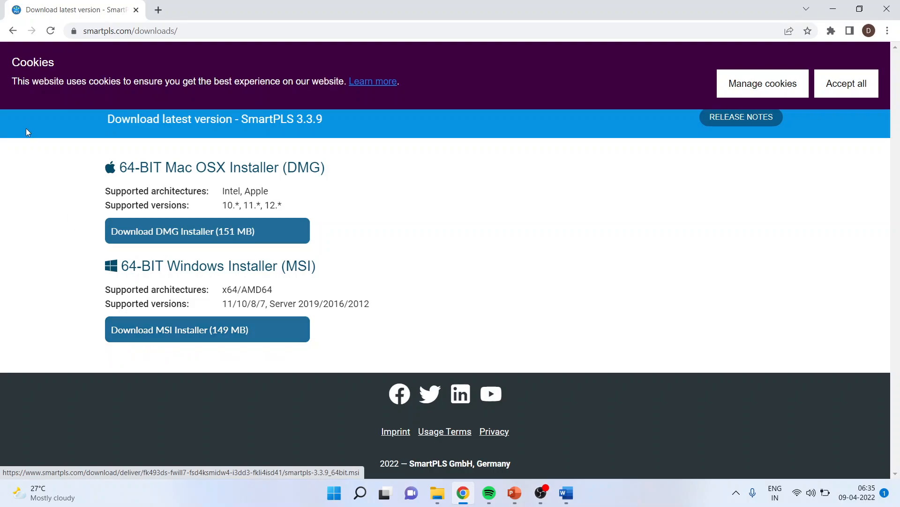
Return to the homepage, reach the Free Trial registration form and focus its Email field
click(12, 31)
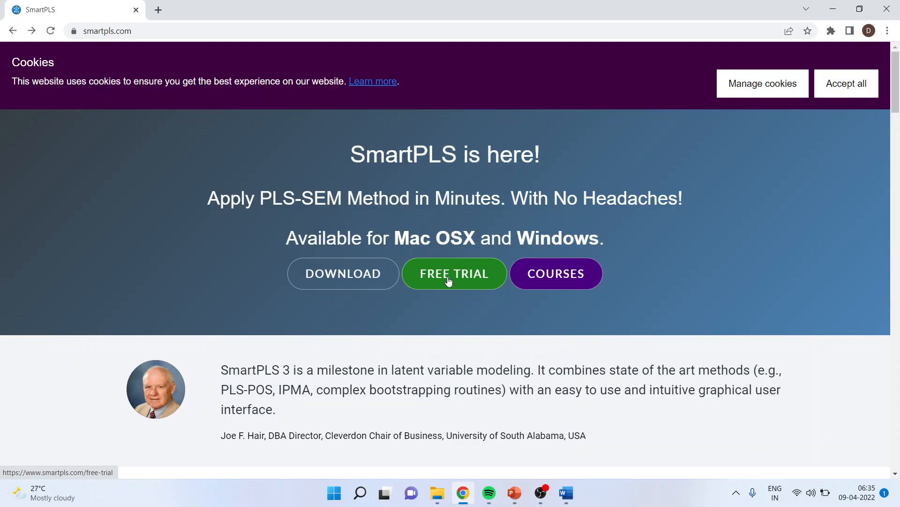
click(449, 280)
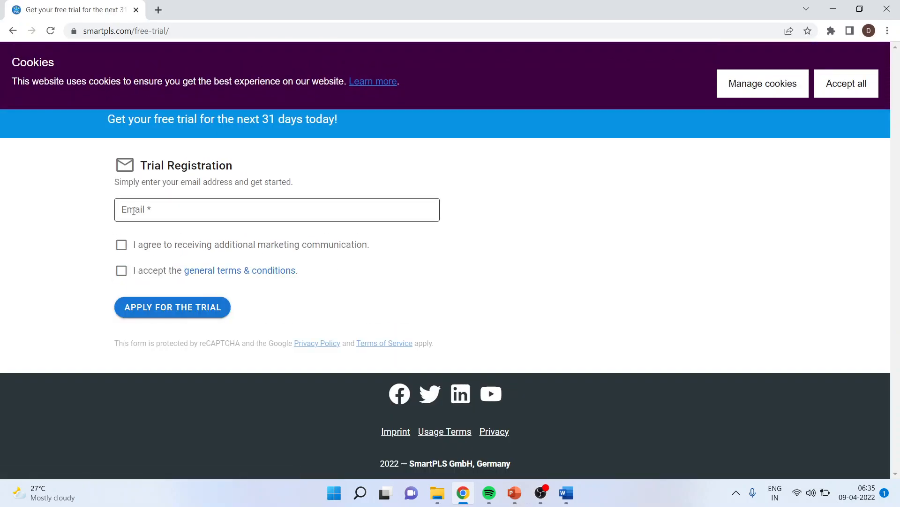
click(133, 210)
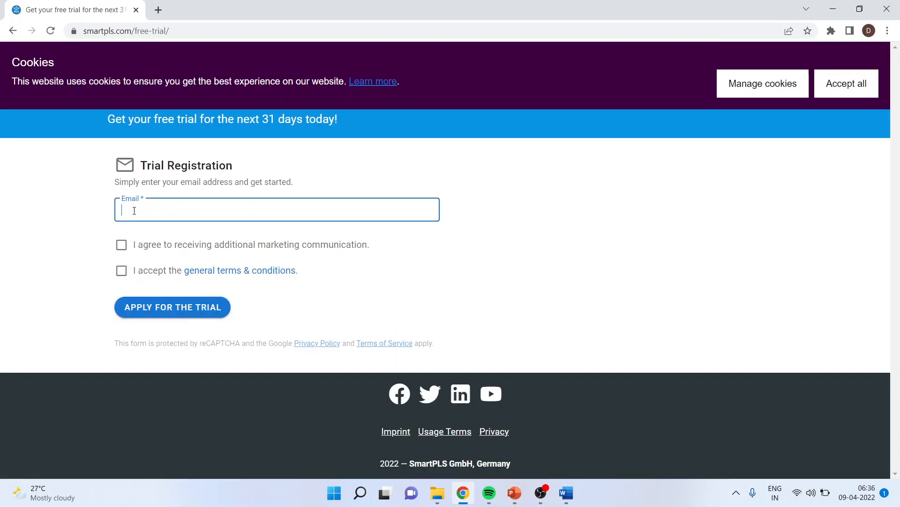